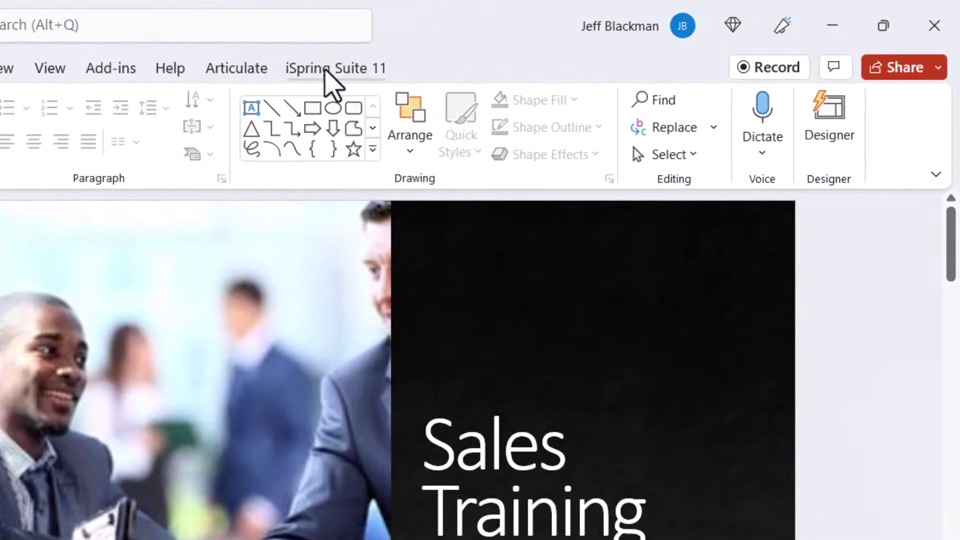
# Switch the PowerPoint ribbon to the iSpring Suite 11 tab for the Sales Training deck
pyautogui.click(585, 41)
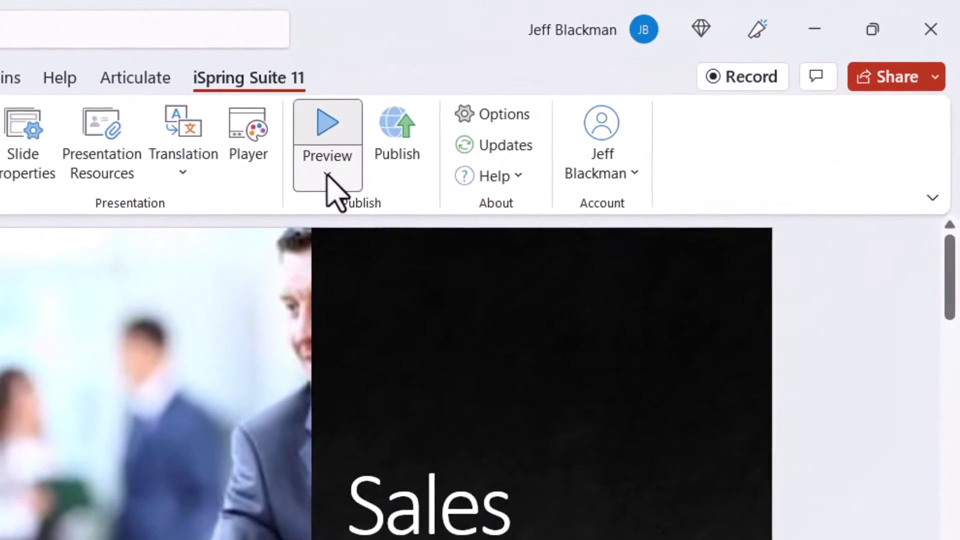
# Preview the entire Sales Training presentation in a maximized Preview window
pyautogui.click(635, 90)
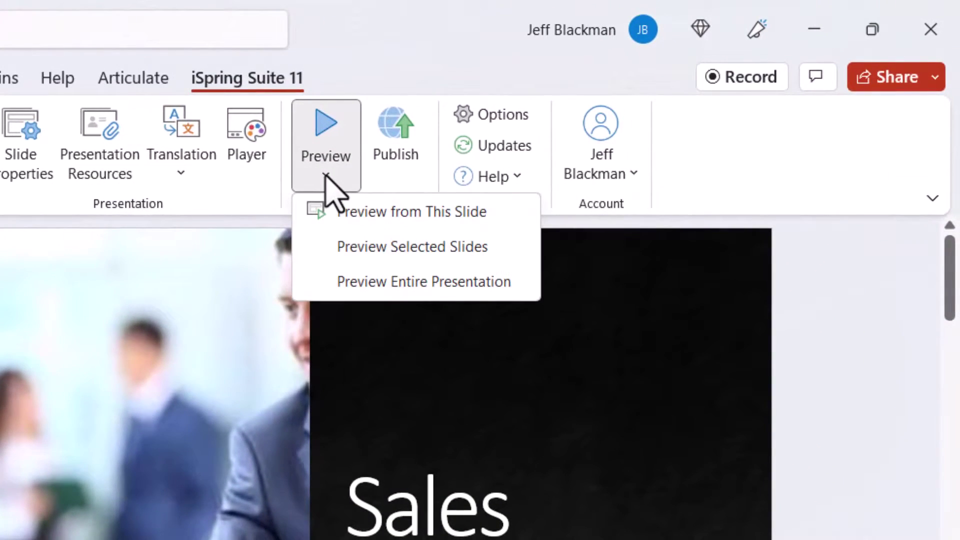
pyautogui.click(391, 281)
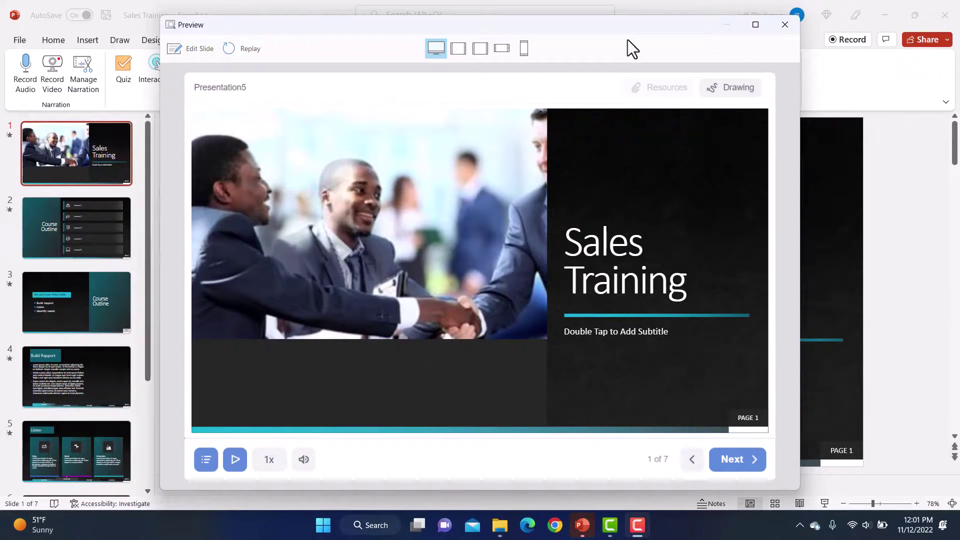
pyautogui.moveTo(631, 28); pyautogui.dragTo(655, 30)
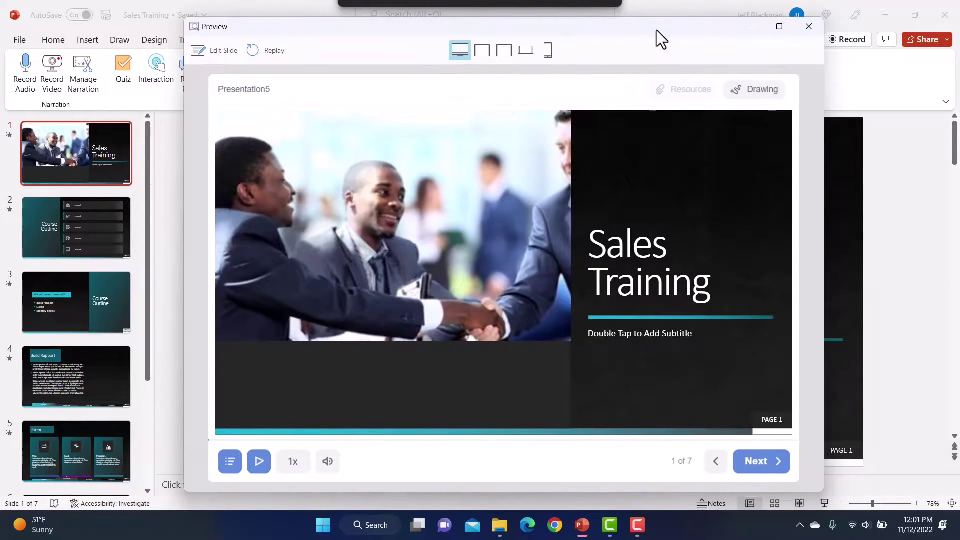
pyautogui.click(779, 27)
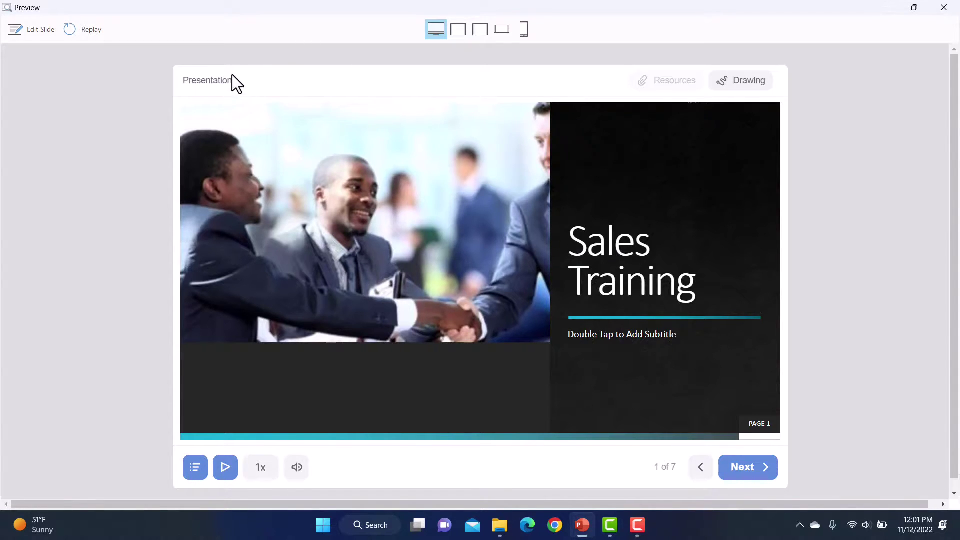
# Toggle the drawing tools, advance through slides 2–4, then jump to slide 5, Listen
pyautogui.click(741, 85)
pyautogui.click(751, 470)
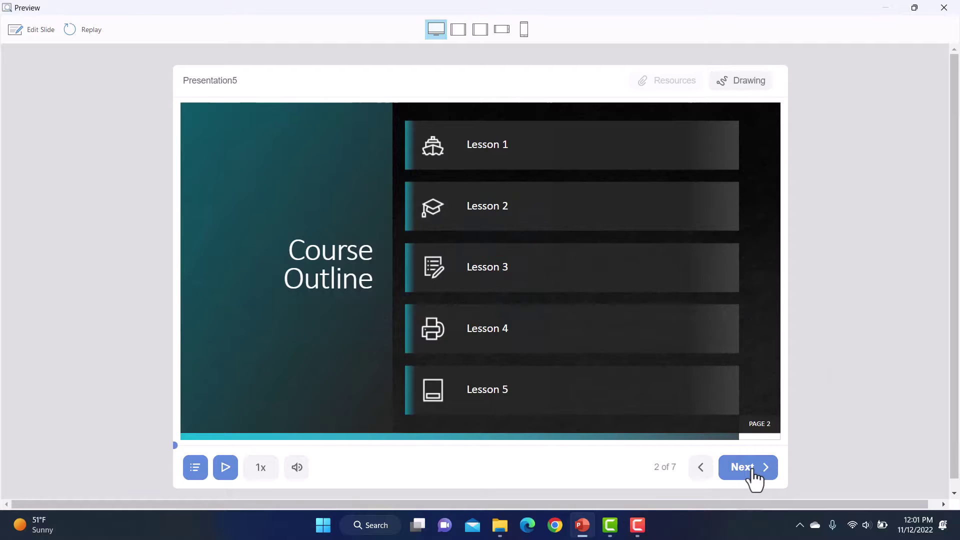
pyautogui.click(753, 473)
pyautogui.click(752, 472)
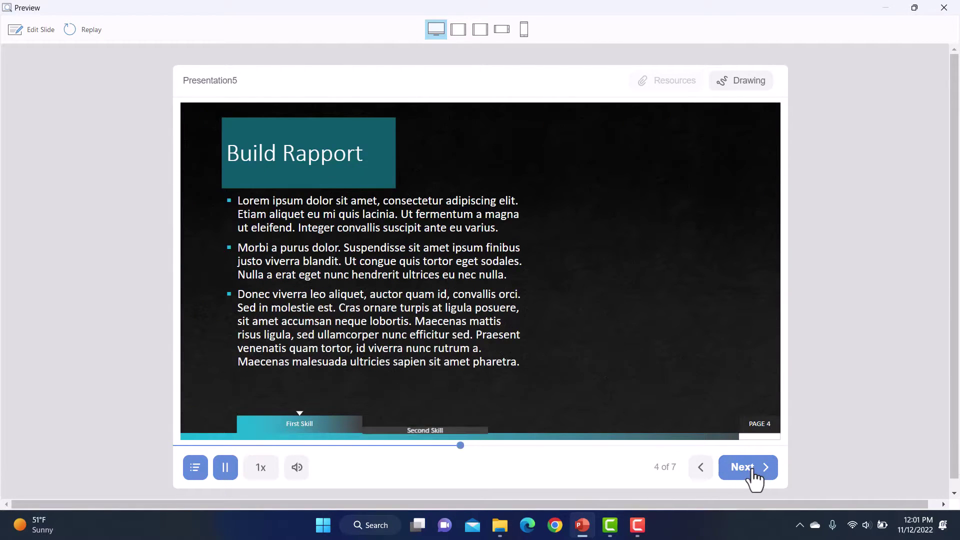
pyautogui.click(198, 473)
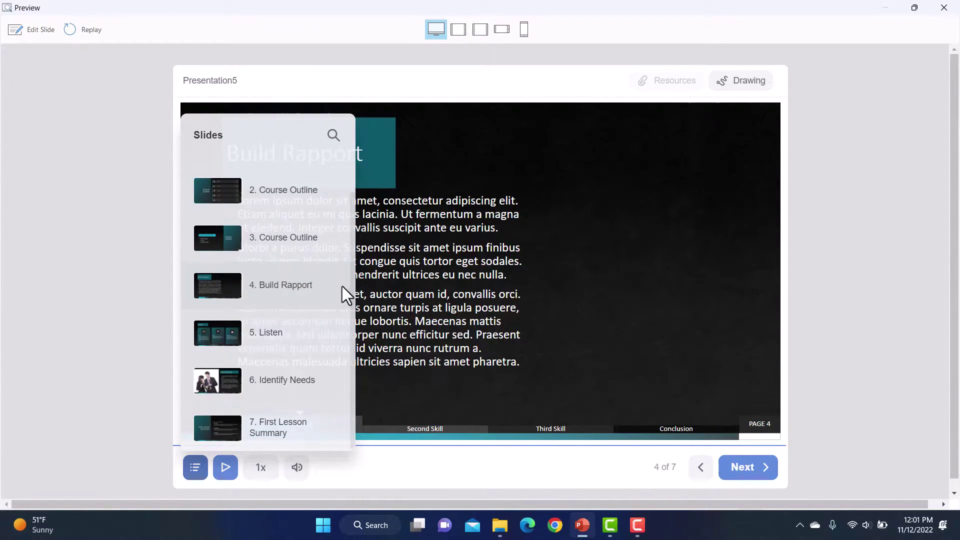
pyautogui.click(686, 201)
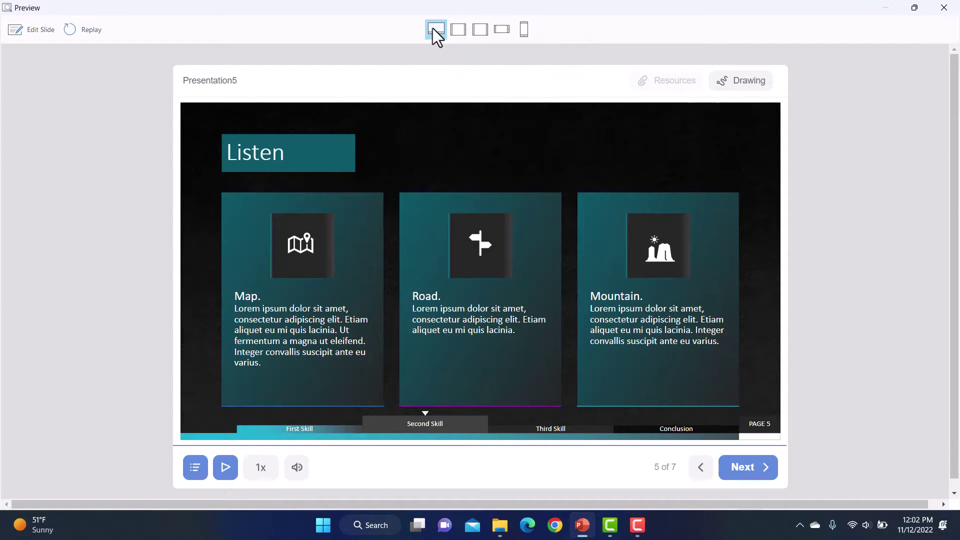
# Check the preview in Tablet Landscape, Phone Landscape and Phone Portrait, then return to Desktop
pyautogui.click(457, 33)
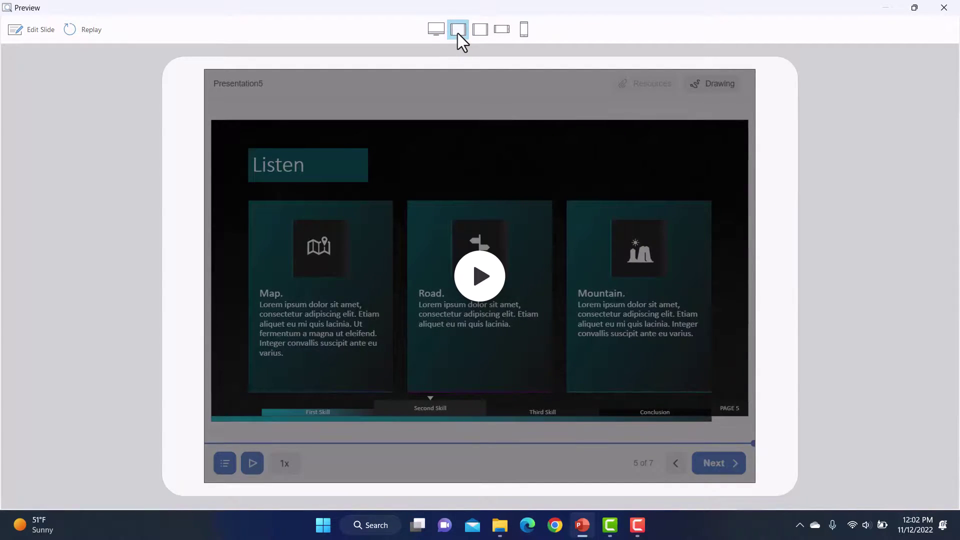
pyautogui.click(501, 31)
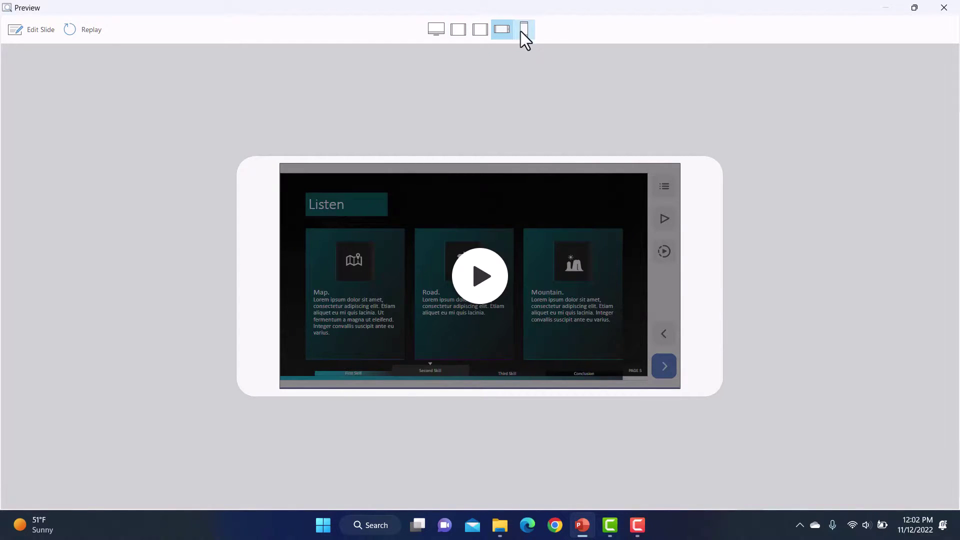
pyautogui.click(523, 29)
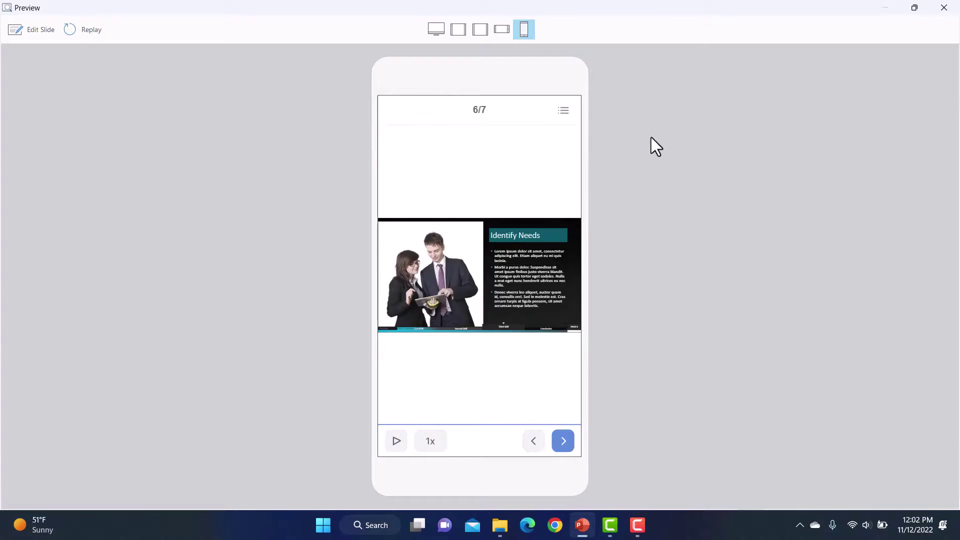
pyautogui.click(433, 31)
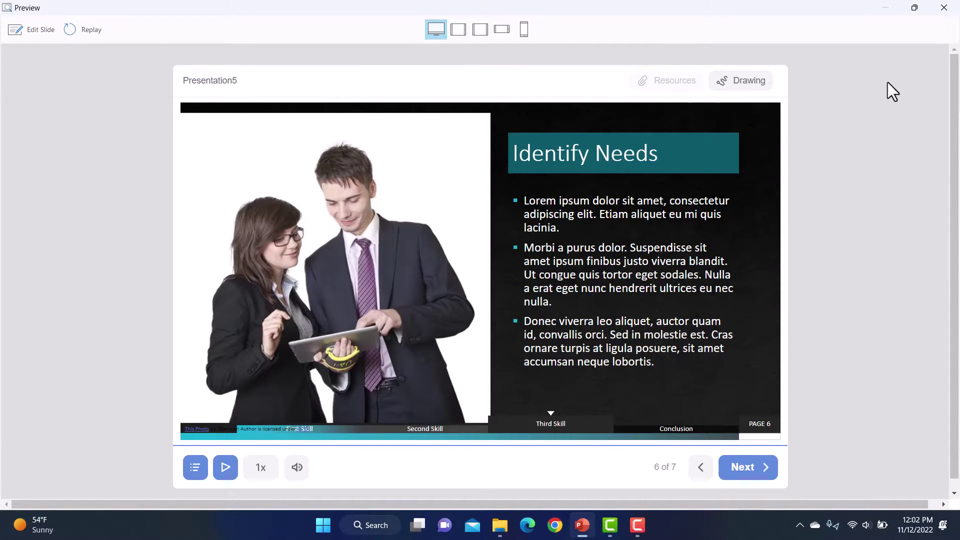
# Close the Preview window and open the Customize Player window
pyautogui.click(944, 7)
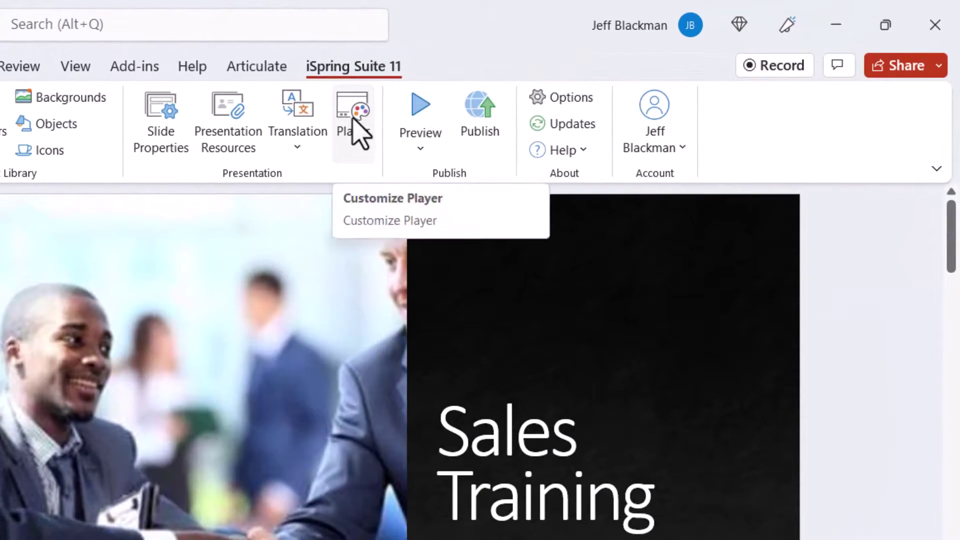
pyautogui.click(353, 120)
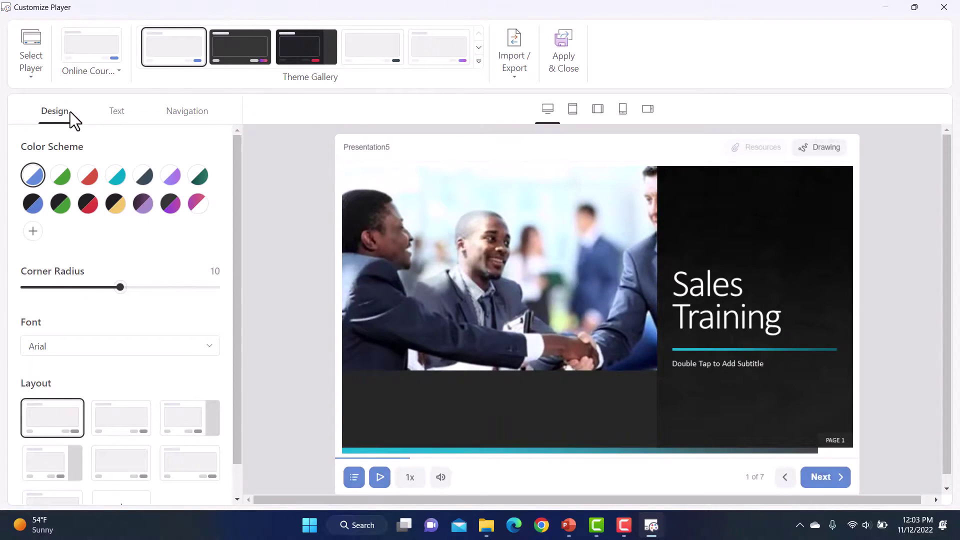
# Try the Light Green and Red player colours, revert to Light Blue, and begin a new custom layout
pyautogui.click(31, 65)
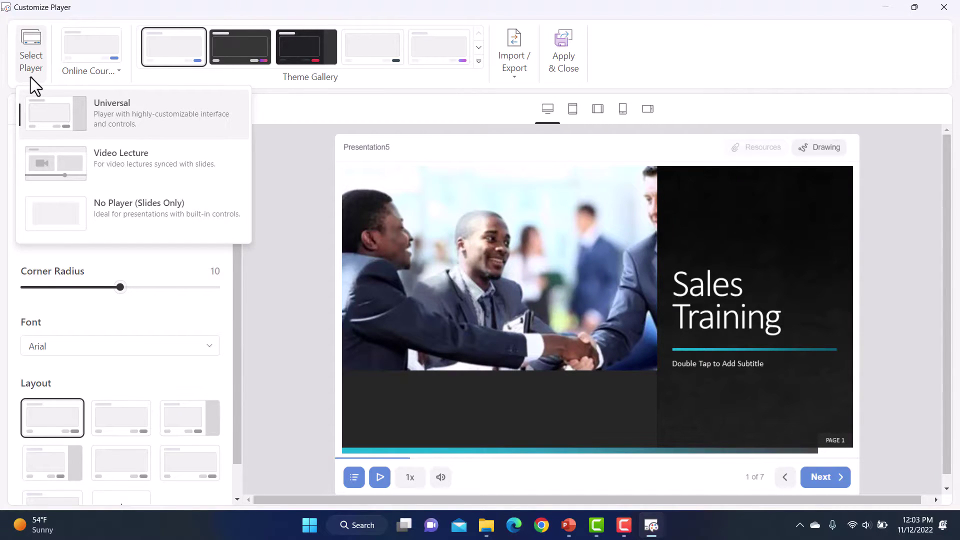
pyautogui.click(244, 106)
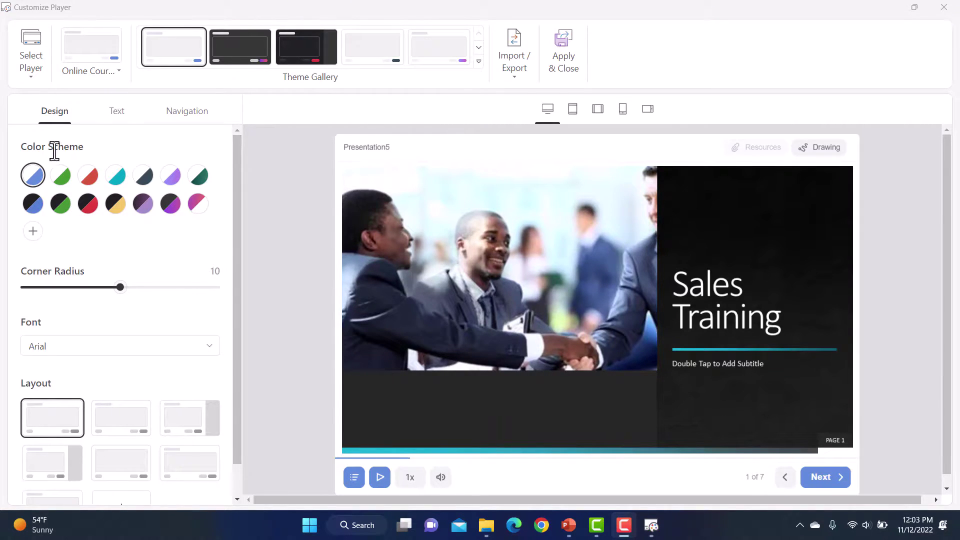
pyautogui.click(61, 178)
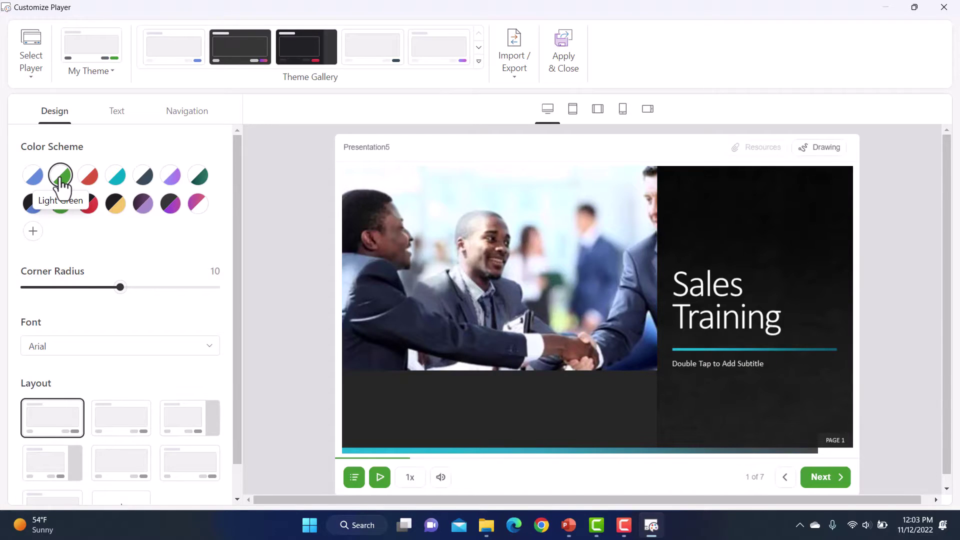
pyautogui.click(88, 176)
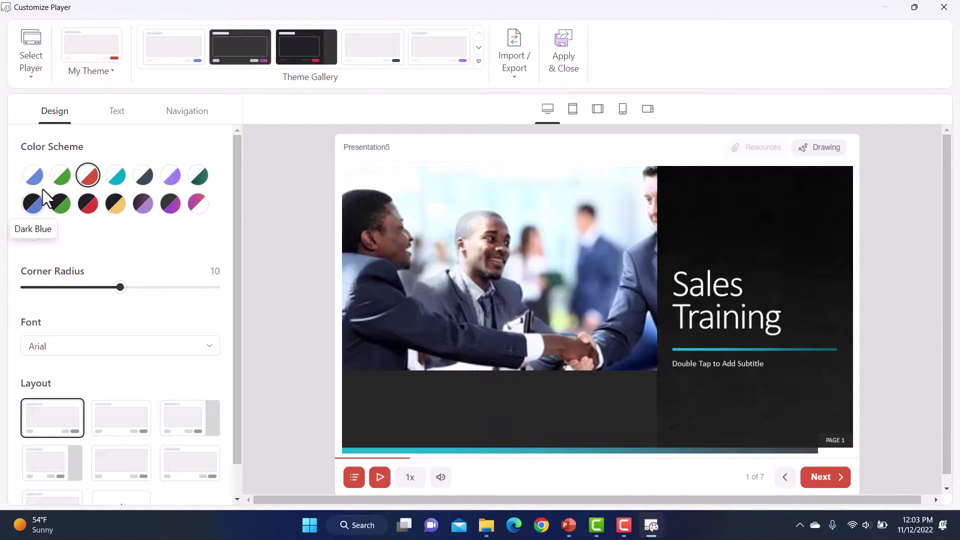
pyautogui.click(33, 176)
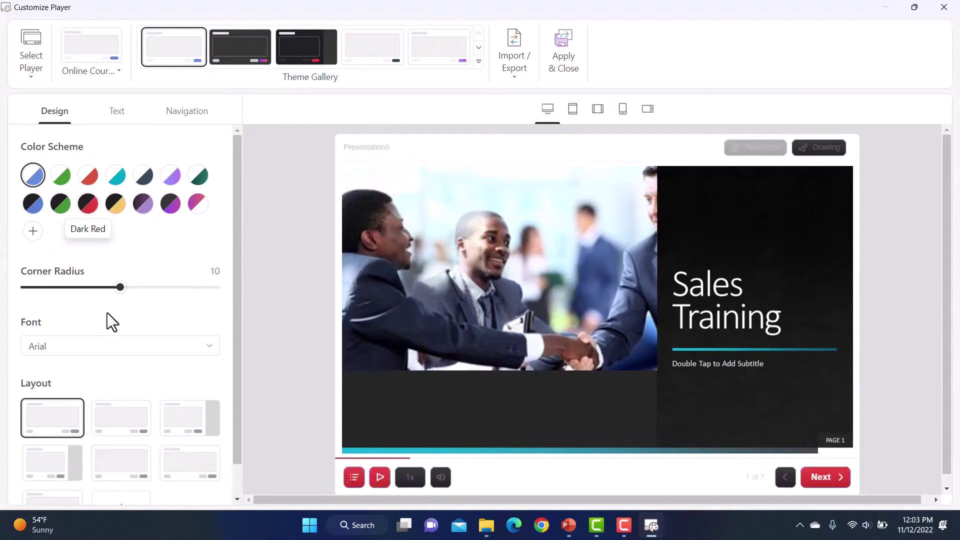
pyautogui.scroll(-1, 187, 246)
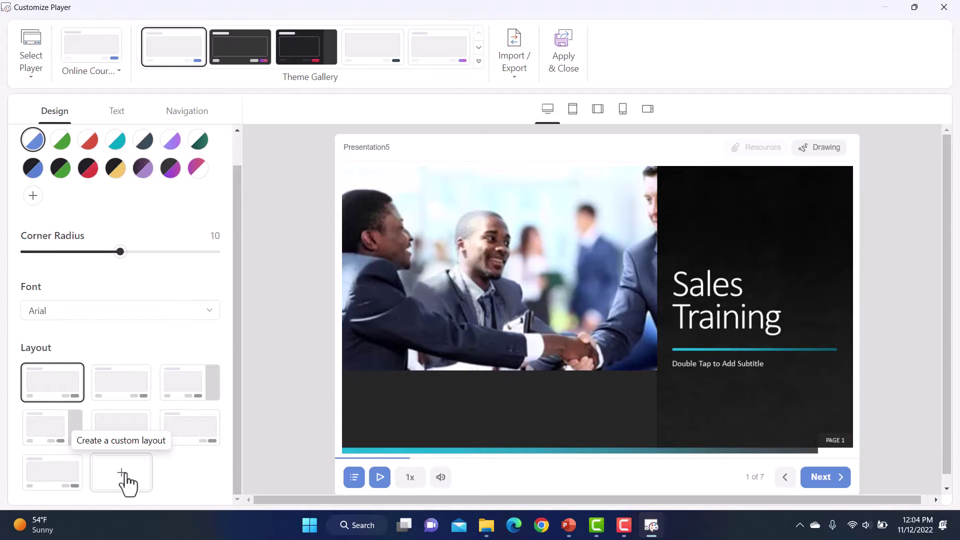
pyautogui.click(125, 476)
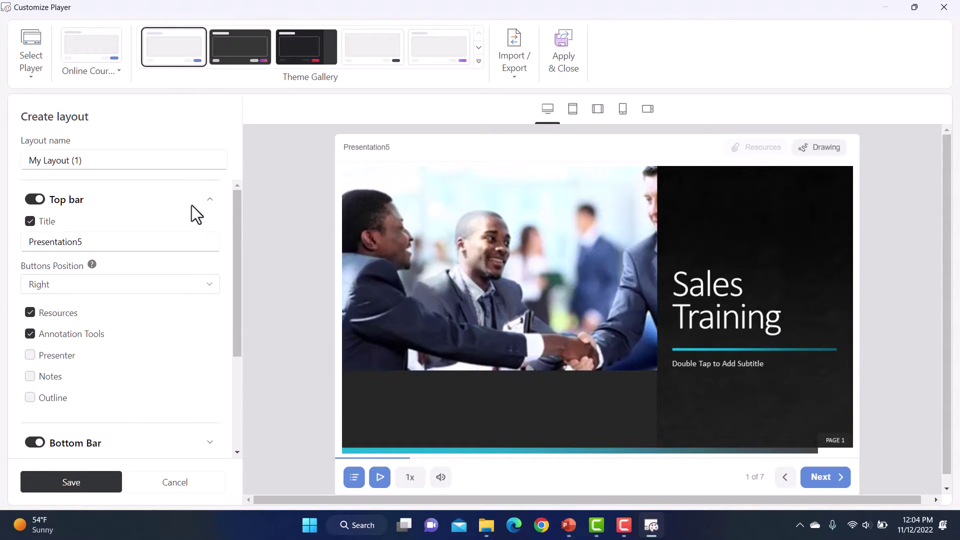
# Retitle the top bar 'Sales Training' and uncheck its Annotation Tools and Resources buttons
pyautogui.click(210, 200)
pyautogui.click(210, 200)
pyautogui.click(95, 240)
pyautogui.moveTo(94, 240); pyautogui.dragTo(28, 233)
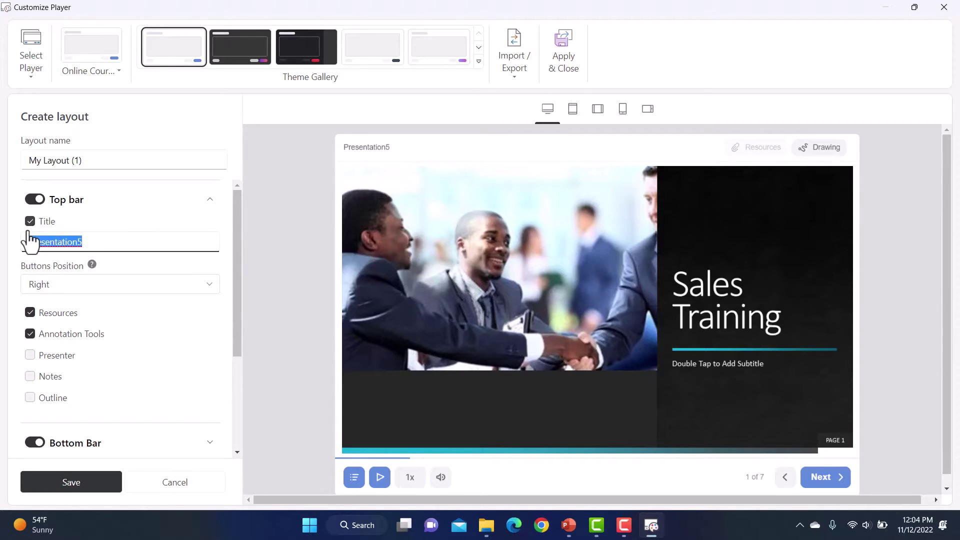
pyautogui.write('Sales Training')
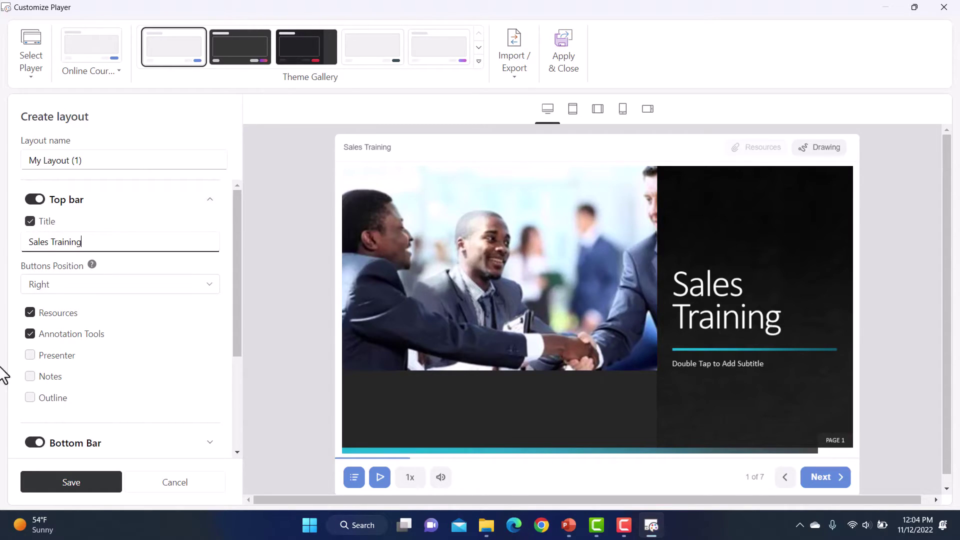
pyautogui.click(172, 341)
pyautogui.click(30, 334)
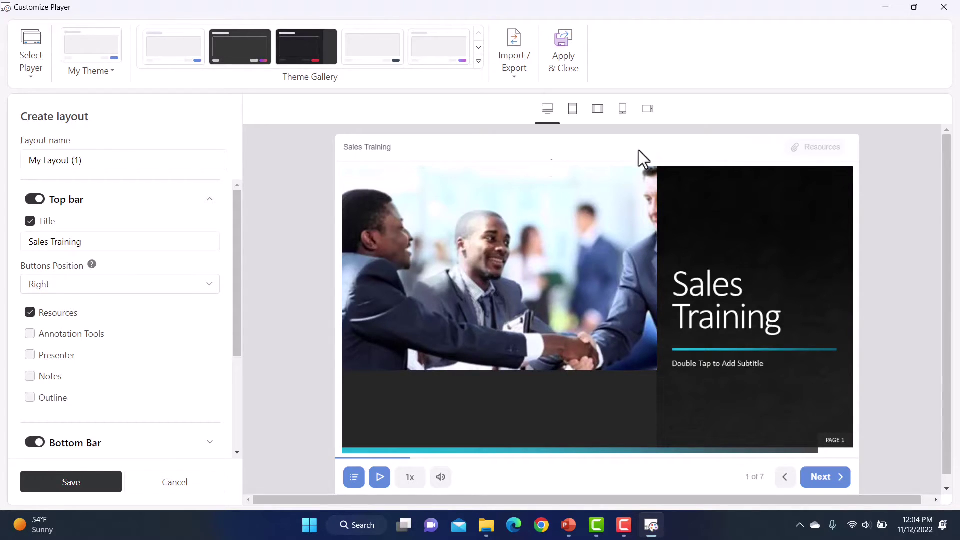
pyautogui.click(29, 313)
# Uncheck Playback Speed in the Bottom Bar settings and select the layout name text
pyautogui.scroll(-2, 150, 359)
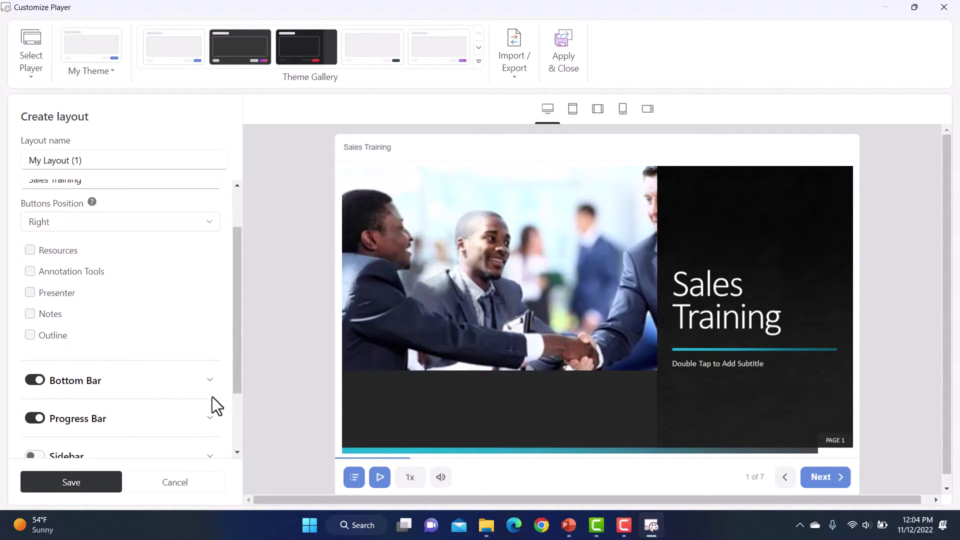
pyautogui.click(209, 380)
pyautogui.scroll(-6, 197, 349)
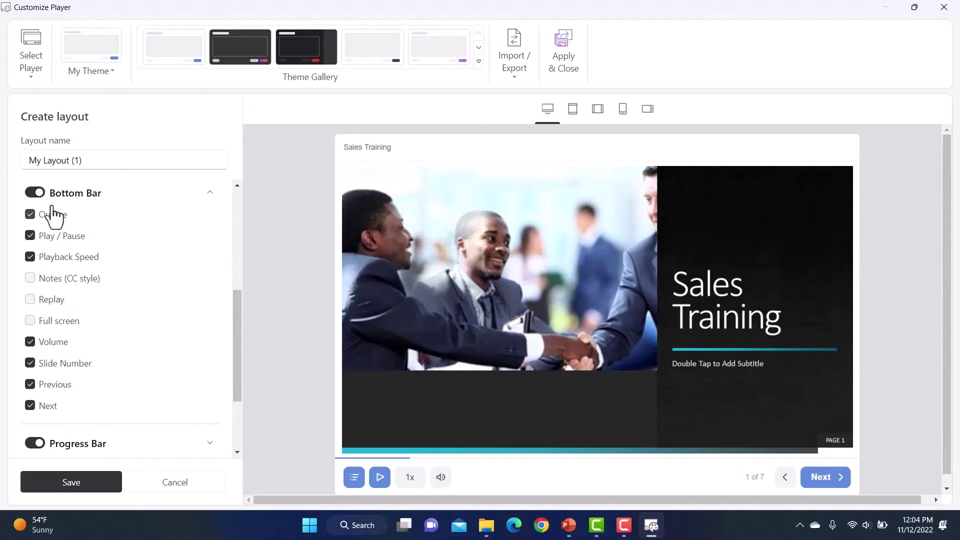
pyautogui.click(30, 257)
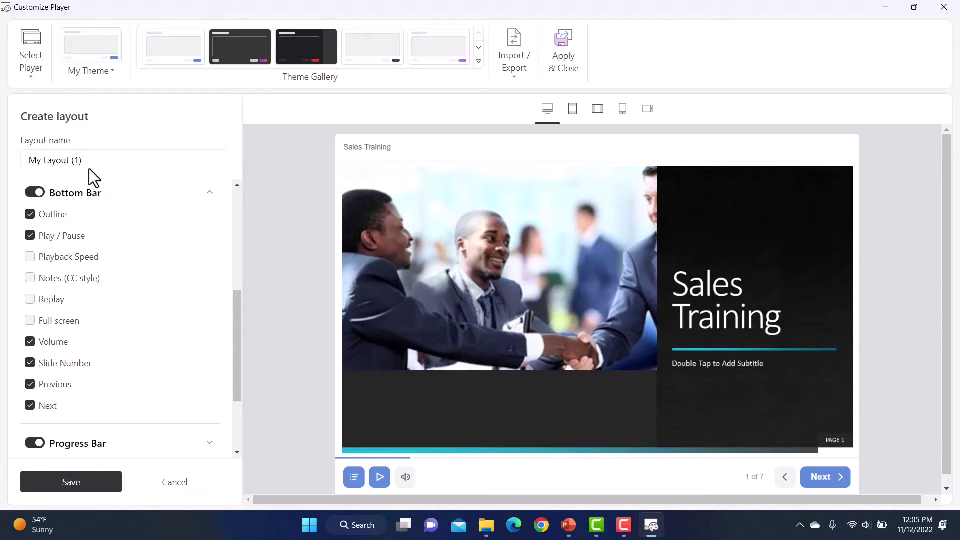
pyautogui.moveTo(85, 160); pyautogui.dragTo(4, 161)
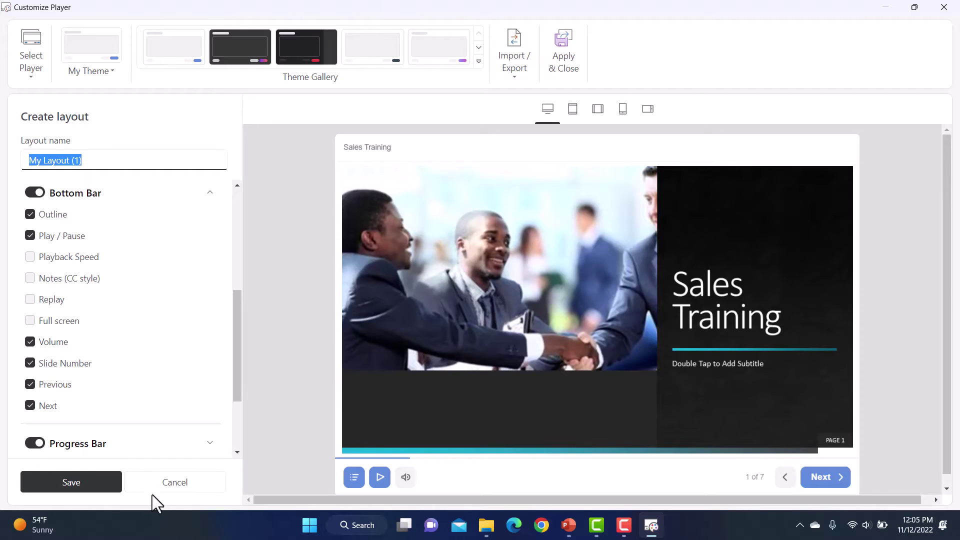
# Cancel layout creation and apply the saved My Layout thumbnail to the player
pyautogui.click(184, 483)
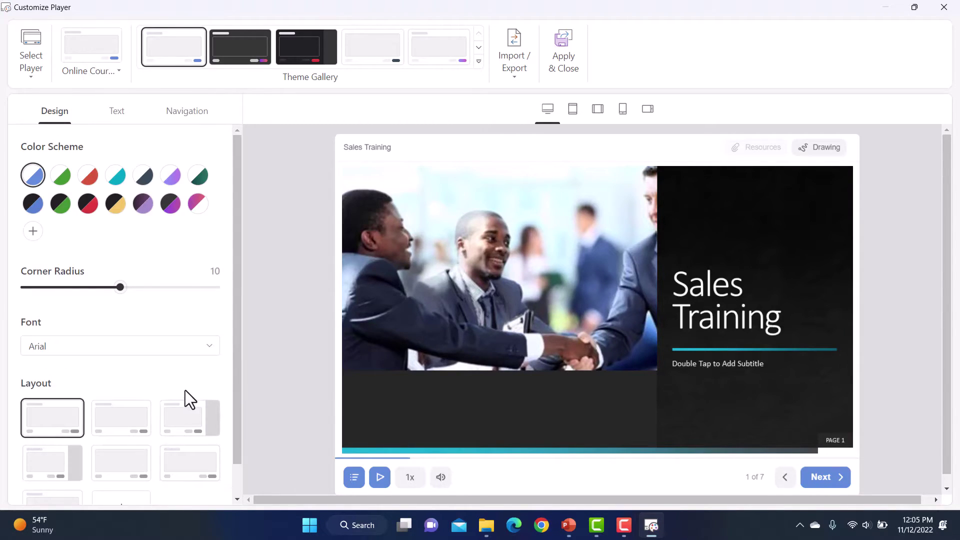
pyautogui.scroll(-1, 189, 399)
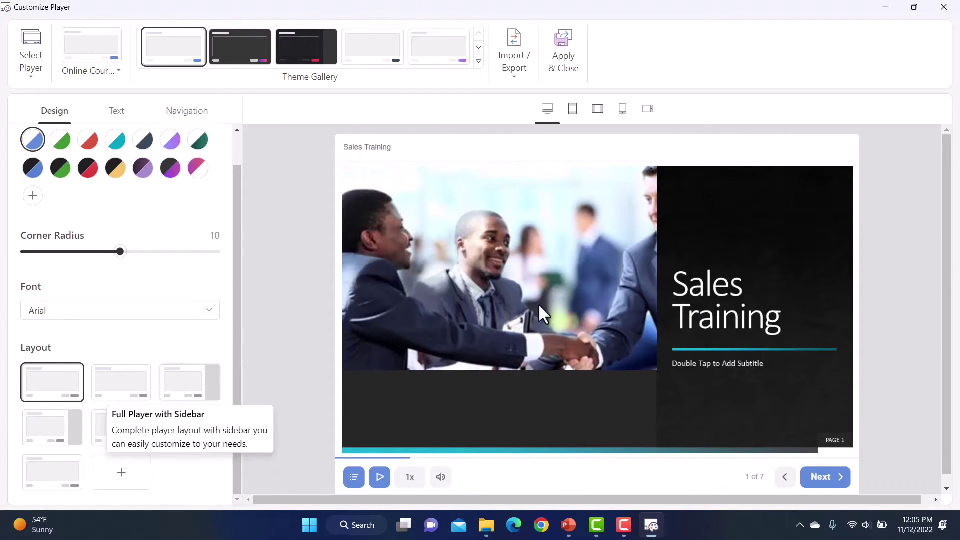
pyautogui.click(59, 481)
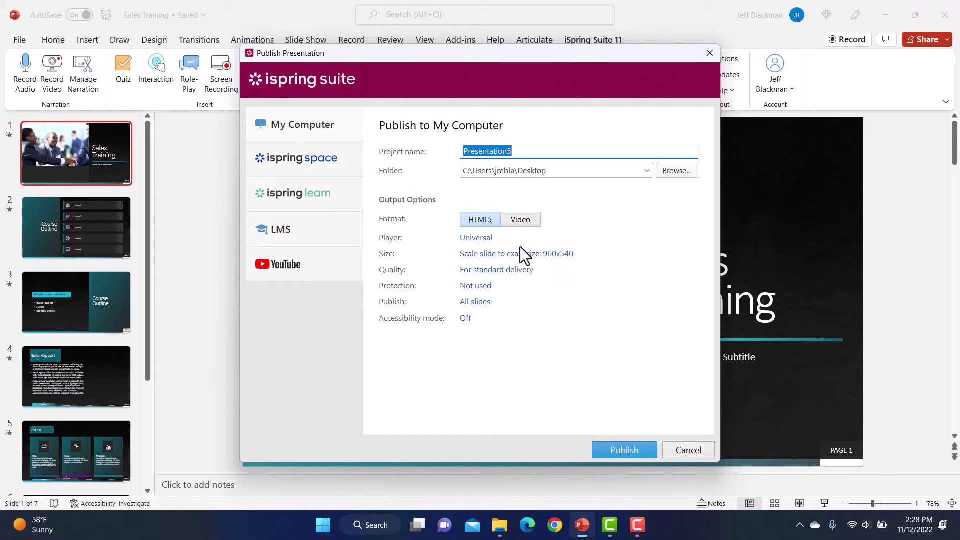
pyautogui.click(527, 219)
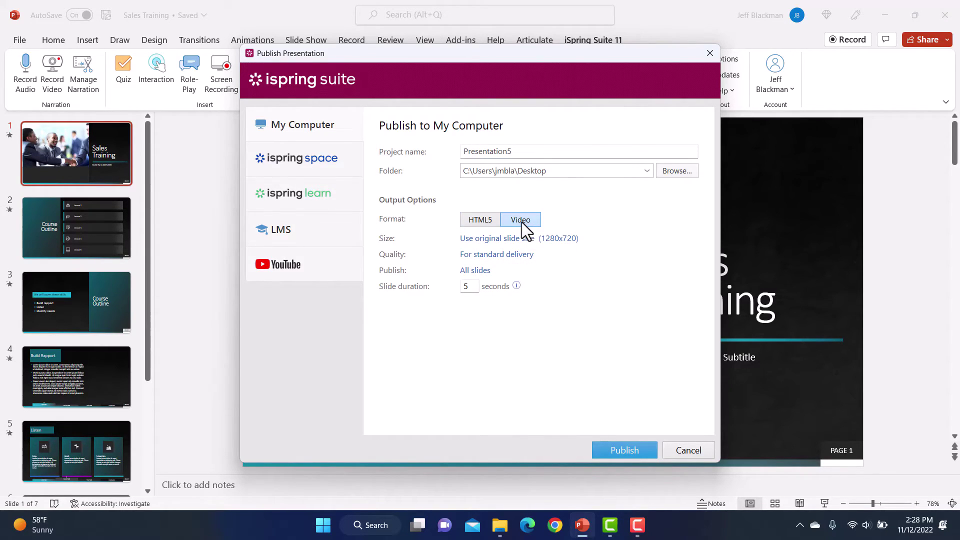
pyautogui.click(477, 220)
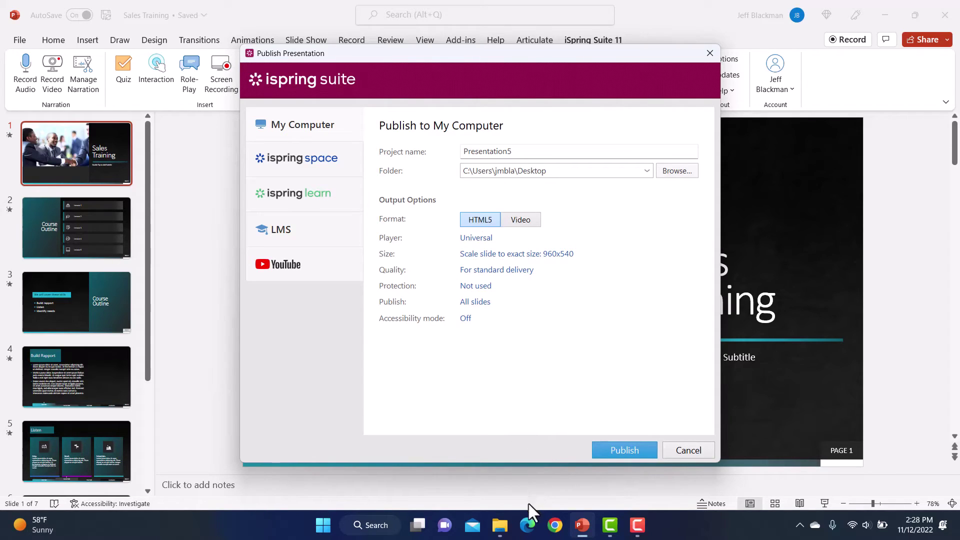
pyautogui.click(500, 525)
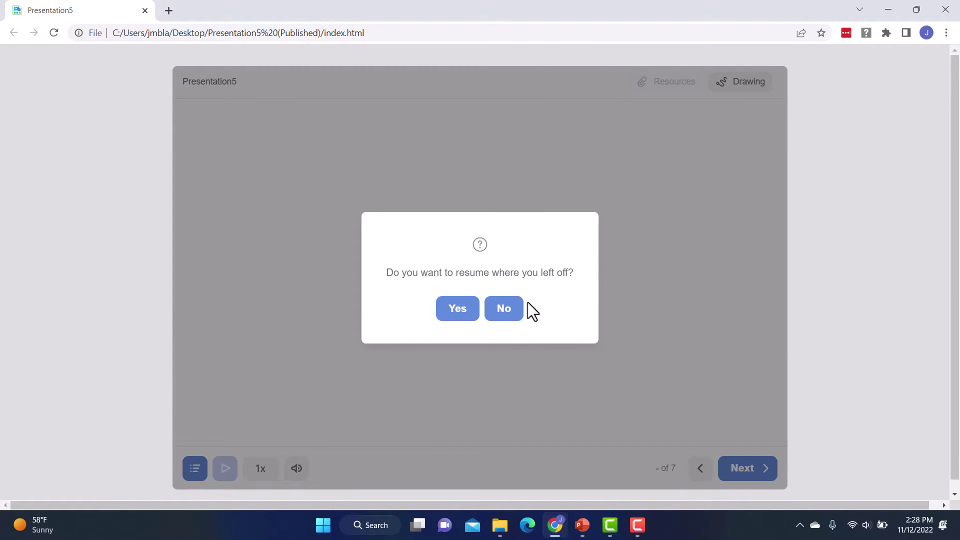
pyautogui.click(515, 309)
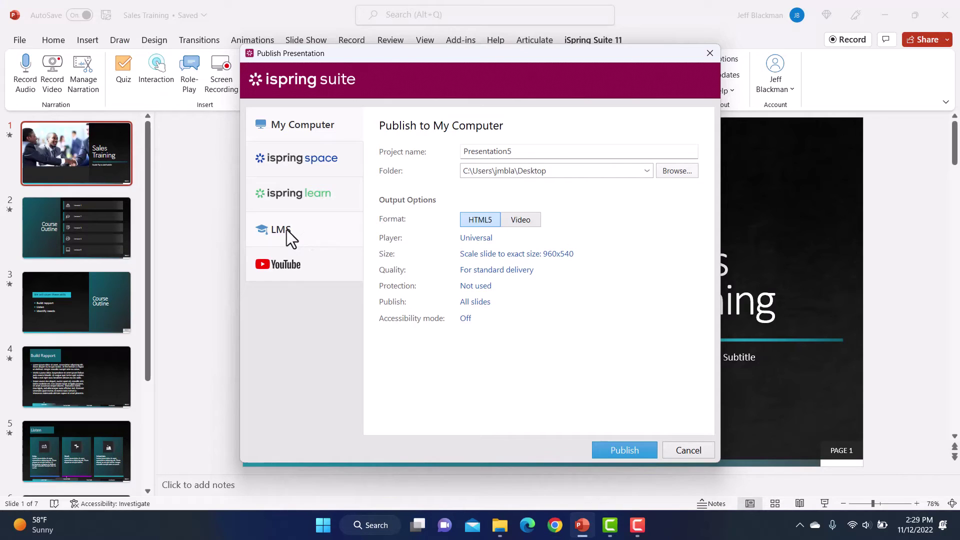
# Switch the Publish dialog to LMS, reviewing the profile list but keeping SCORM 2004
pyautogui.click(286, 230)
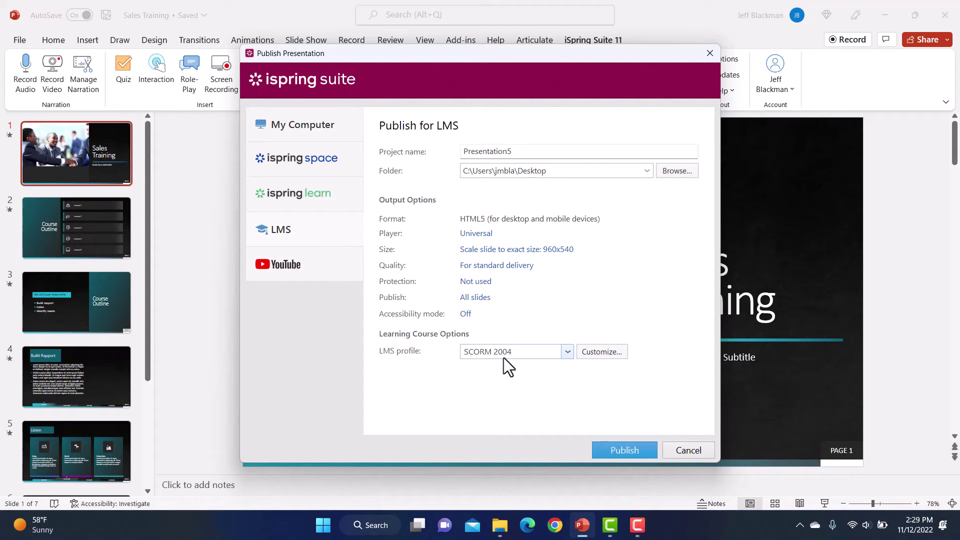
pyautogui.click(567, 353)
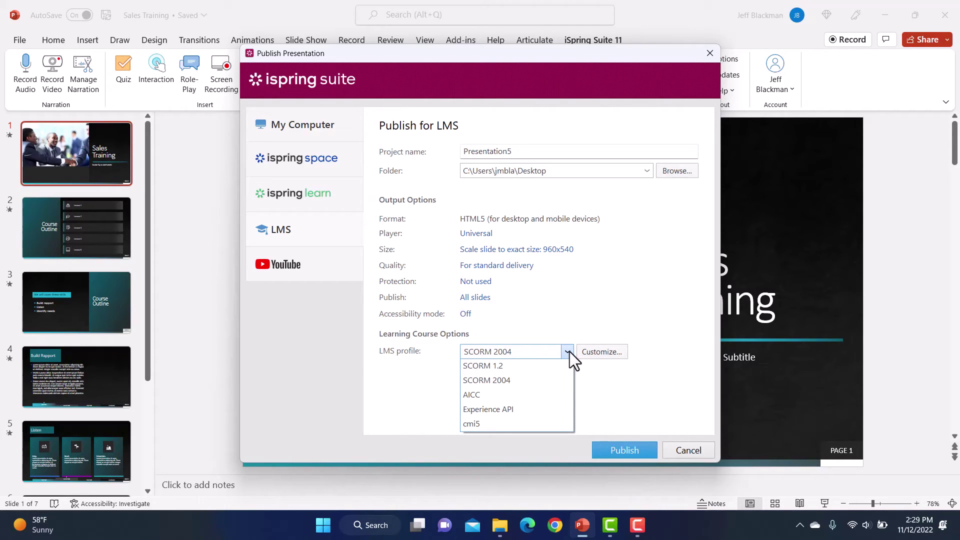
pyautogui.click(664, 308)
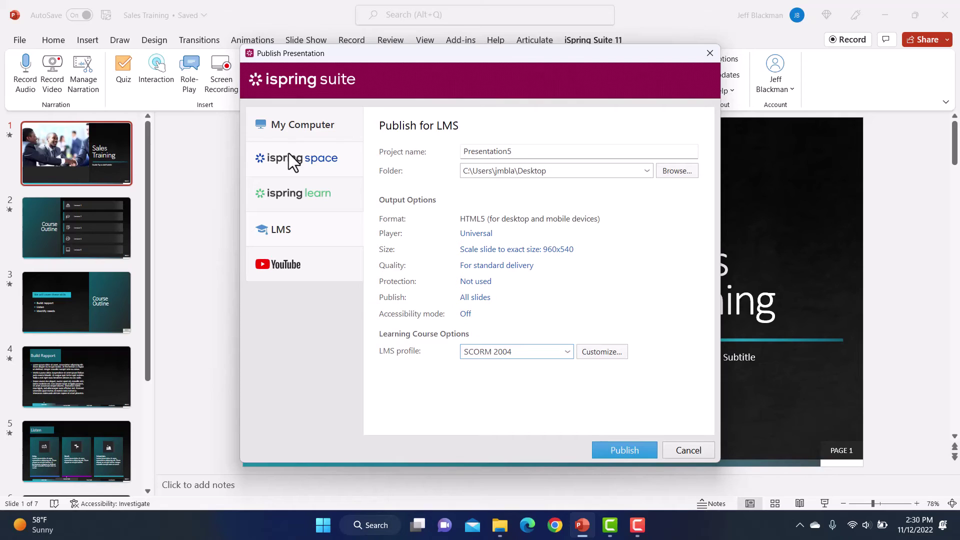
# Preview the iSpring Learn option, then switch to the Publish to YouTube page for Presentation5 at 1280x720
pyautogui.click(303, 199)
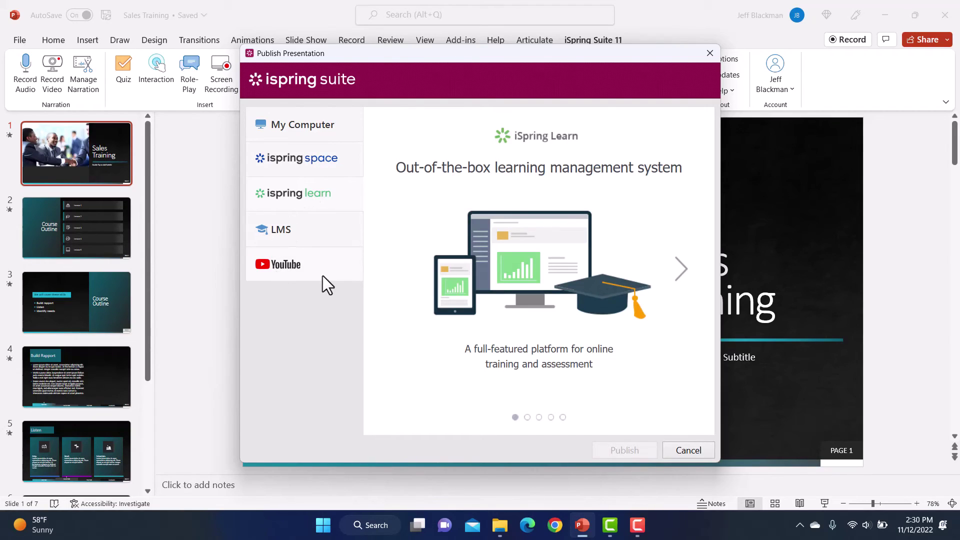
pyautogui.click(300, 265)
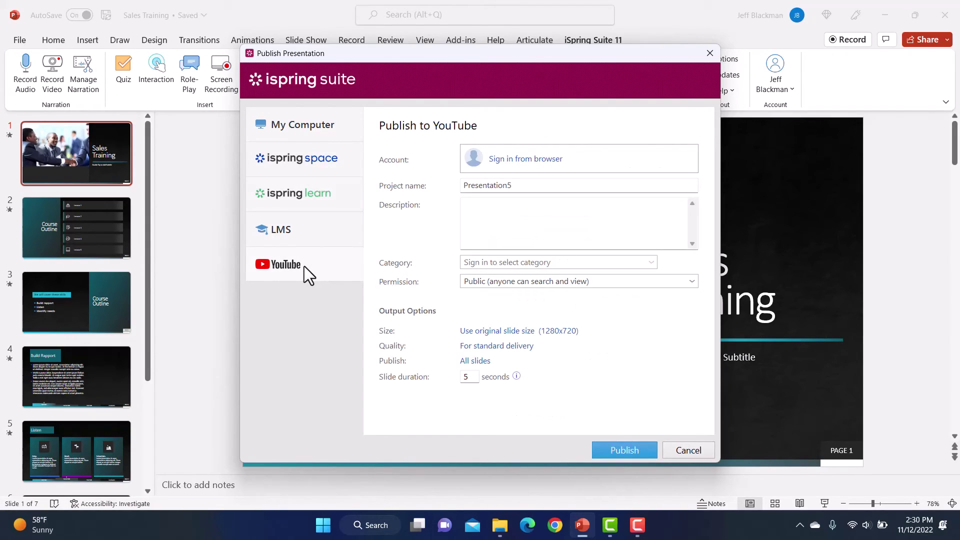